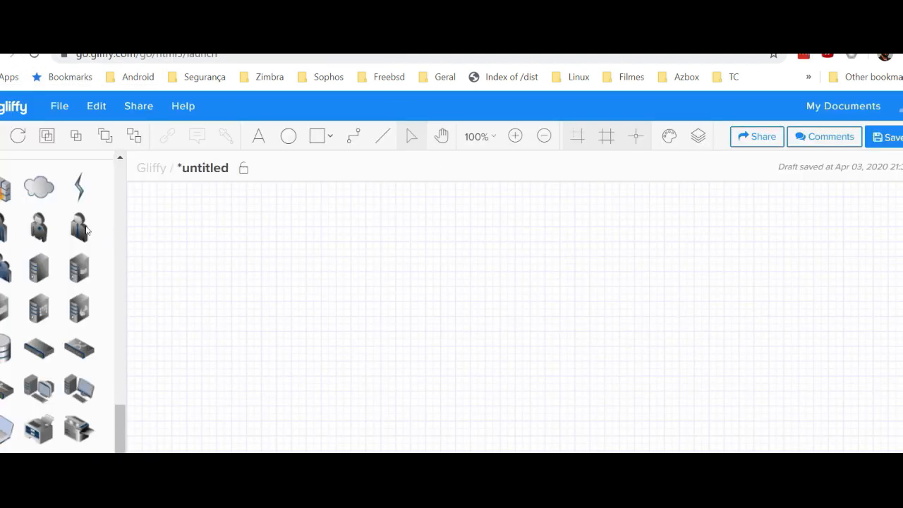
- Place a cloud shape mid-canvas, a laptop well to its right, and a second cloud between them
{"action": "left_click_drag", "start_coordinate": [38, 187], "coordinate": [446, 251]}
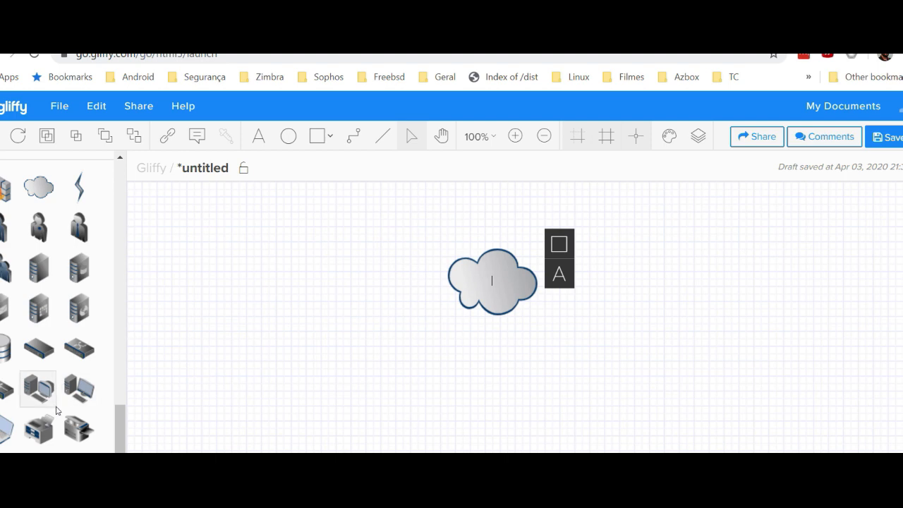
{"action": "scroll", "coordinate": [45, 408], "scroll_direction": "down", "scroll_amount": 2}
{"action": "scroll", "coordinate": [39, 381], "scroll_direction": "up", "scroll_amount": 1}
{"action": "left_click_drag", "start_coordinate": [10, 357], "coordinate": [650, 243]}
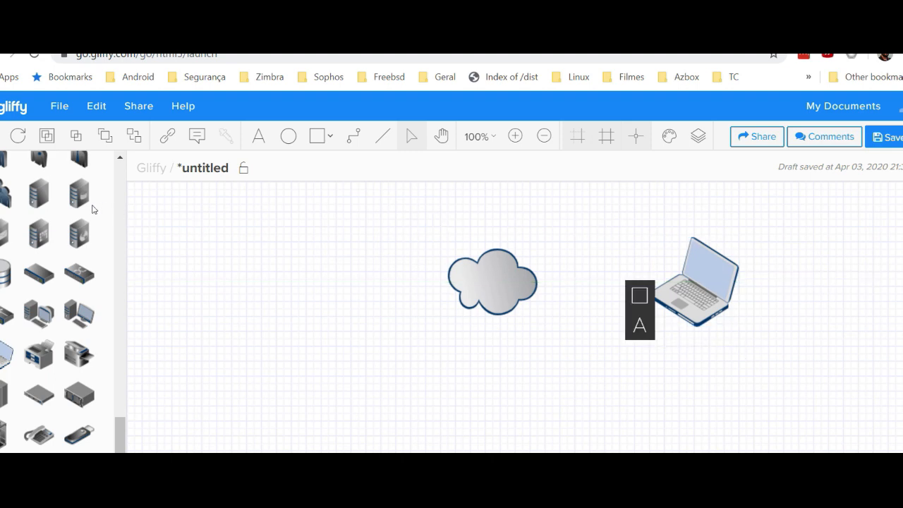
{"action": "scroll", "coordinate": [62, 214], "scroll_direction": "up", "scroll_amount": 2}
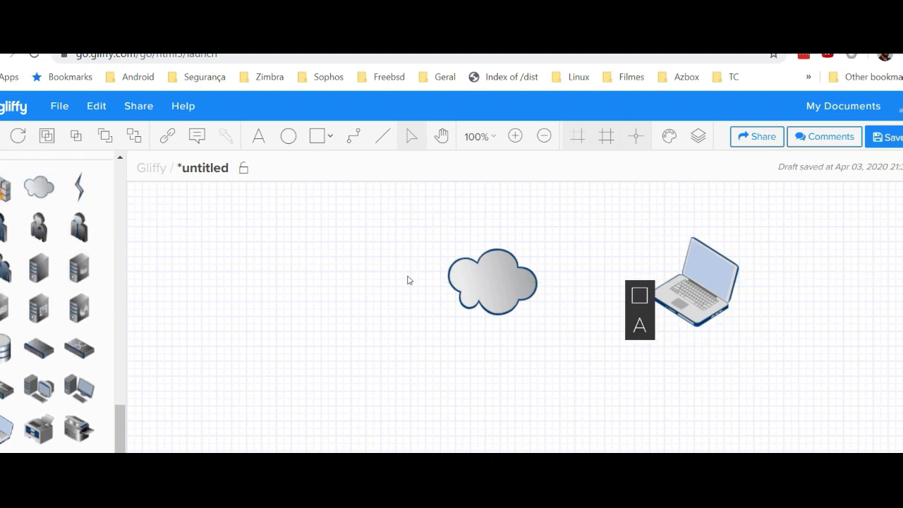
{"action": "left_click_drag", "start_coordinate": [688, 307], "coordinate": [760, 311]}
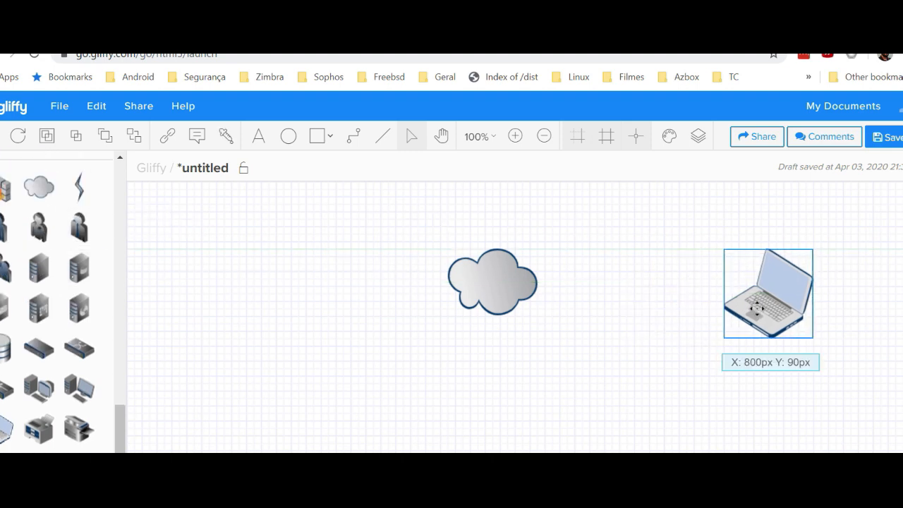
{"action": "left_click_drag", "start_coordinate": [39, 186], "coordinate": [601, 252]}
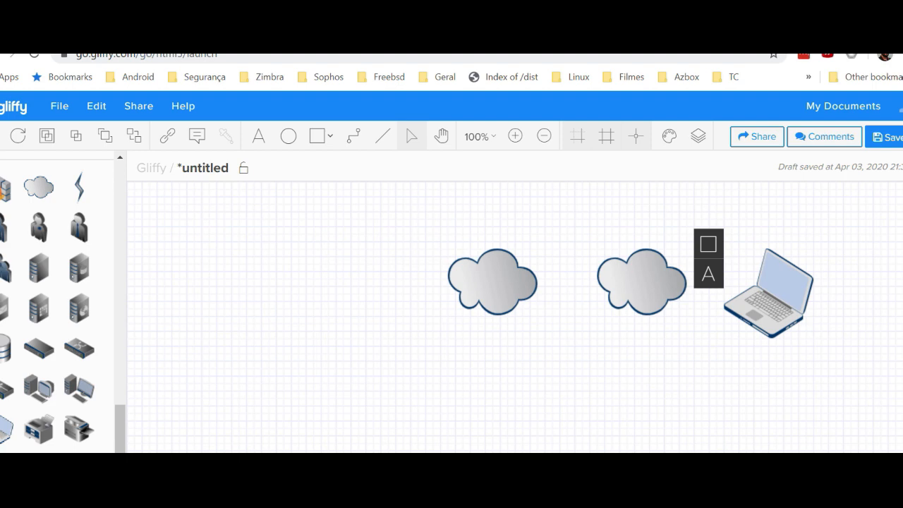
- Add a firewall shape left of the clouds, level with them, and shift the laptop slightly farther right
{"action": "left_click_drag", "start_coordinate": [4, 186], "coordinate": [316, 258]}
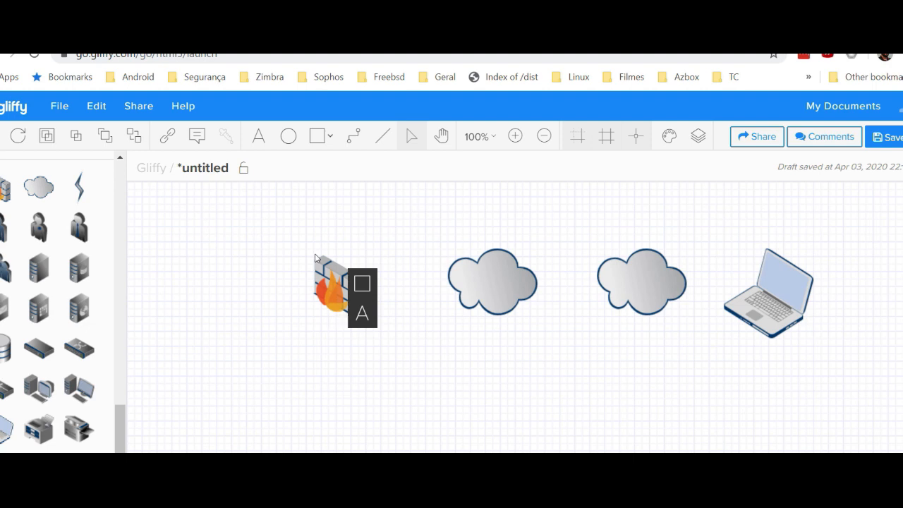
{"action": "mouse_move", "coordinate": [331, 279]}
{"action": "left_mouse_down"}
{"action": "mouse_move", "coordinate": [333, 256]}
{"action": "mouse_move", "coordinate": [339, 264]}
{"action": "left_mouse_up"}
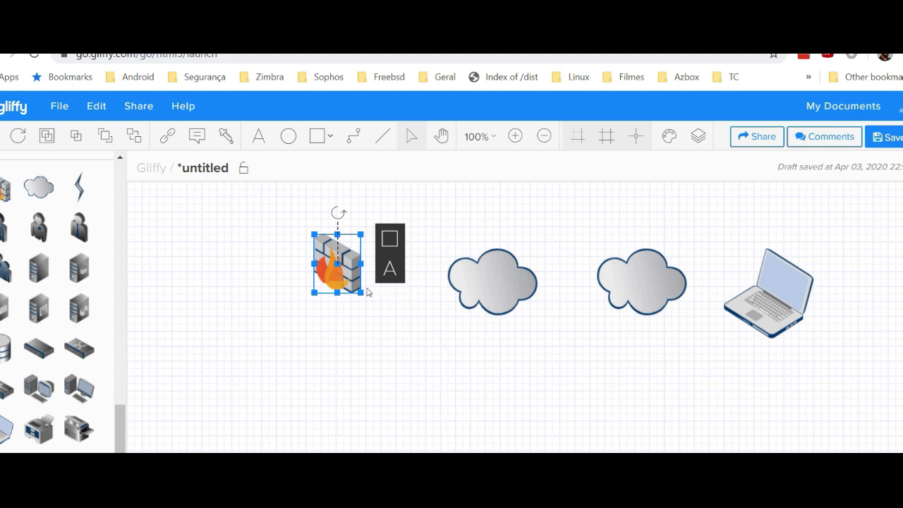
{"action": "left_click_drag", "start_coordinate": [345, 282], "coordinate": [344, 303]}
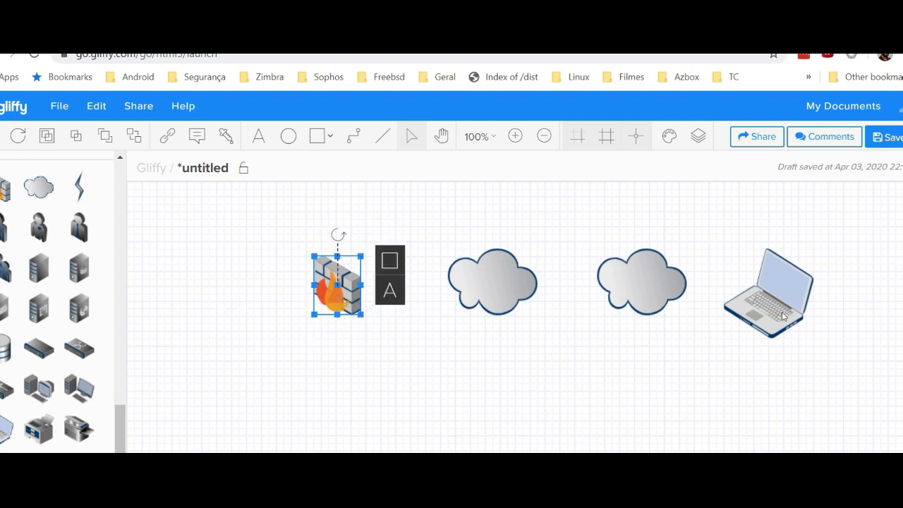
{"action": "left_click_drag", "start_coordinate": [752, 312], "coordinate": [787, 302]}
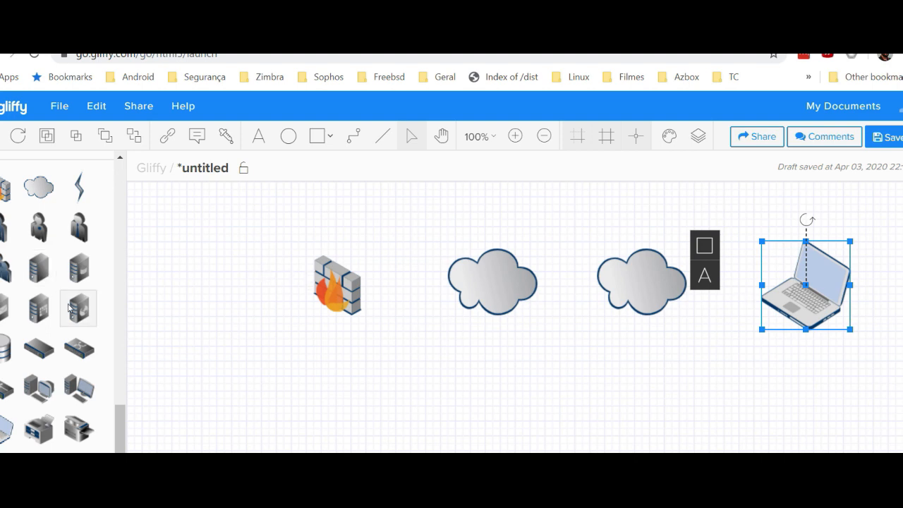
- Place a web server left of the firewall and link the two with a connector
{"action": "left_click_drag", "start_coordinate": [80, 316], "coordinate": [213, 274]}
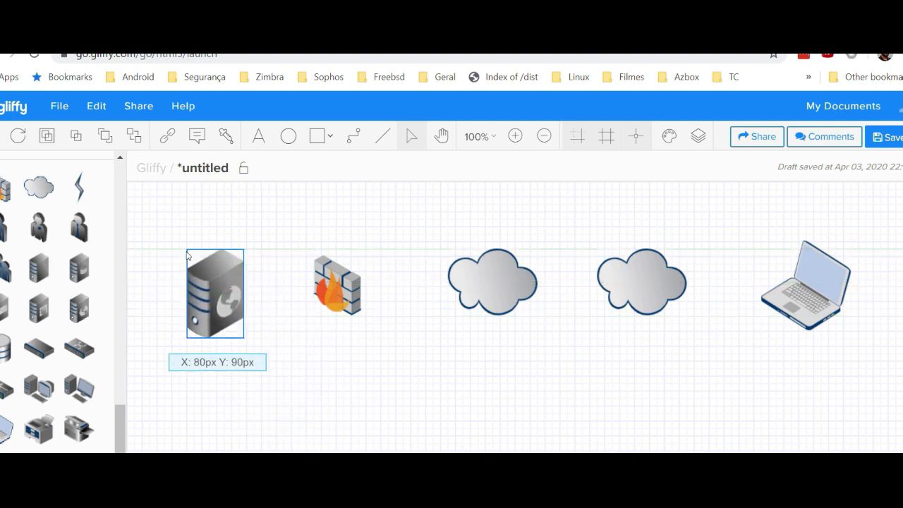
{"action": "double_click", "coordinate": [200, 263]}
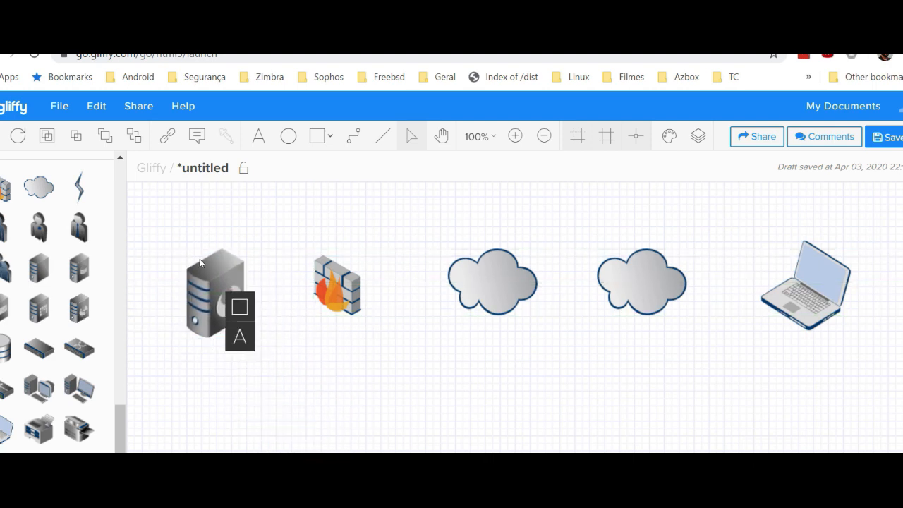
{"action": "left_click", "coordinate": [353, 141]}
{"action": "left_click", "coordinate": [246, 295]}
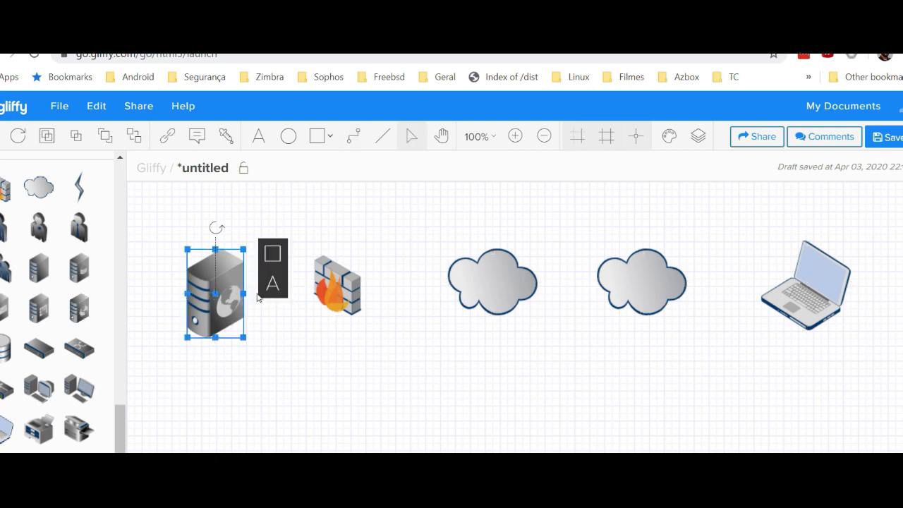
{"action": "left_click", "coordinate": [354, 135]}
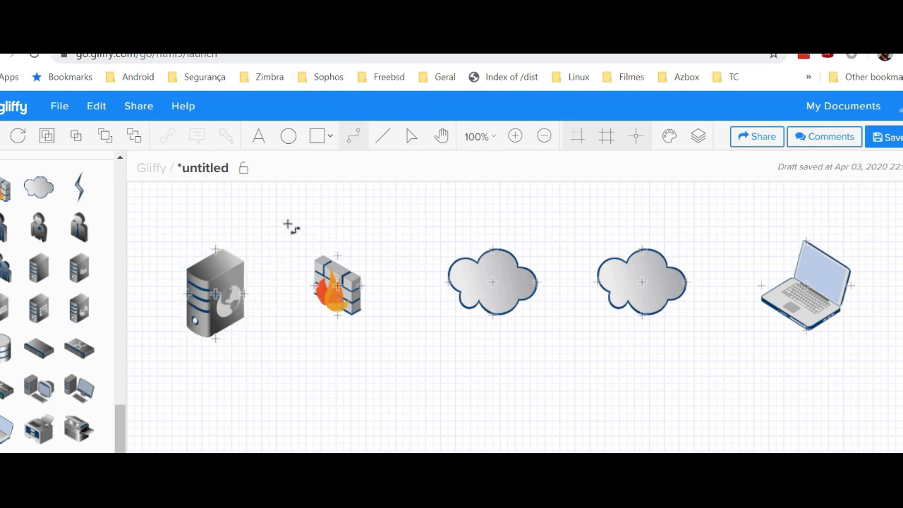
{"action": "left_click_drag", "start_coordinate": [244, 293], "coordinate": [316, 286]}
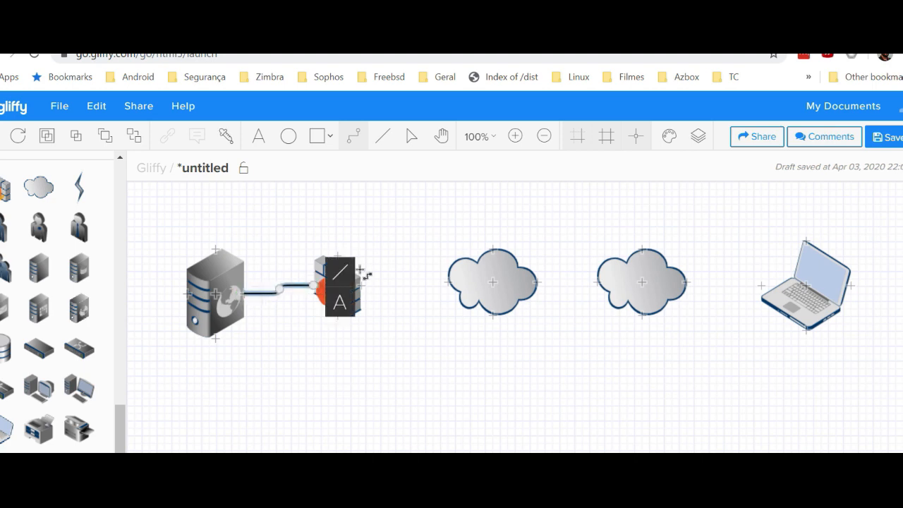
- Draw connectors from the firewall to the first cloud and from the first cloud to the second
{"action": "left_click", "coordinate": [351, 147]}
{"action": "left_click_drag", "start_coordinate": [360, 286], "coordinate": [448, 282]}
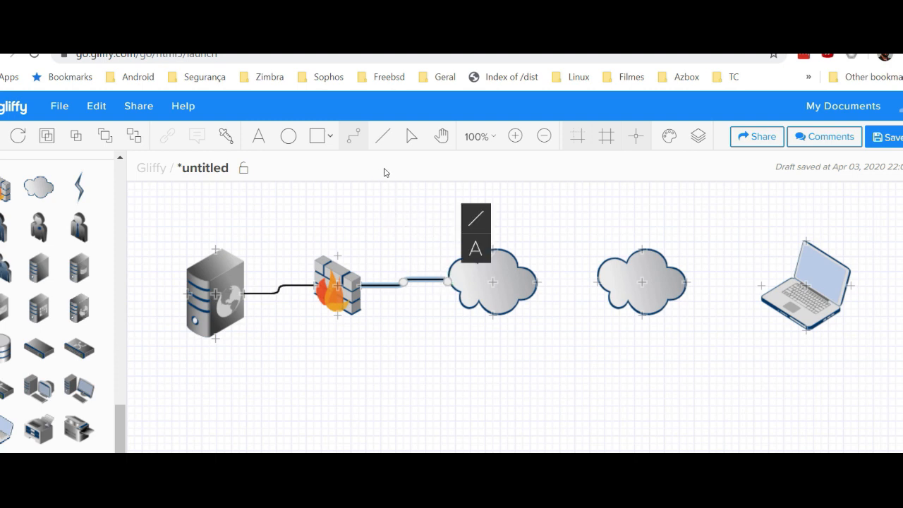
{"action": "left_click", "coordinate": [359, 134]}
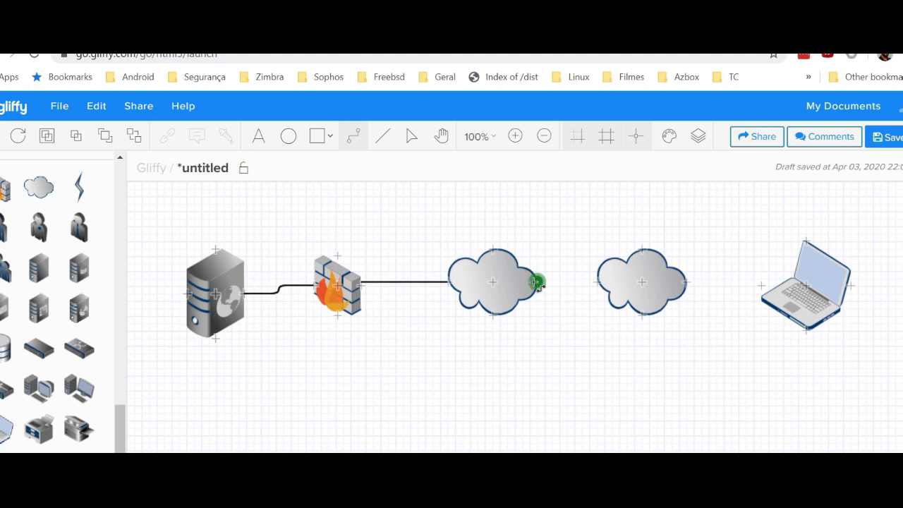
{"action": "left_click_drag", "start_coordinate": [538, 282], "coordinate": [641, 282]}
{"action": "left_click_drag", "start_coordinate": [568, 282], "coordinate": [537, 283]}
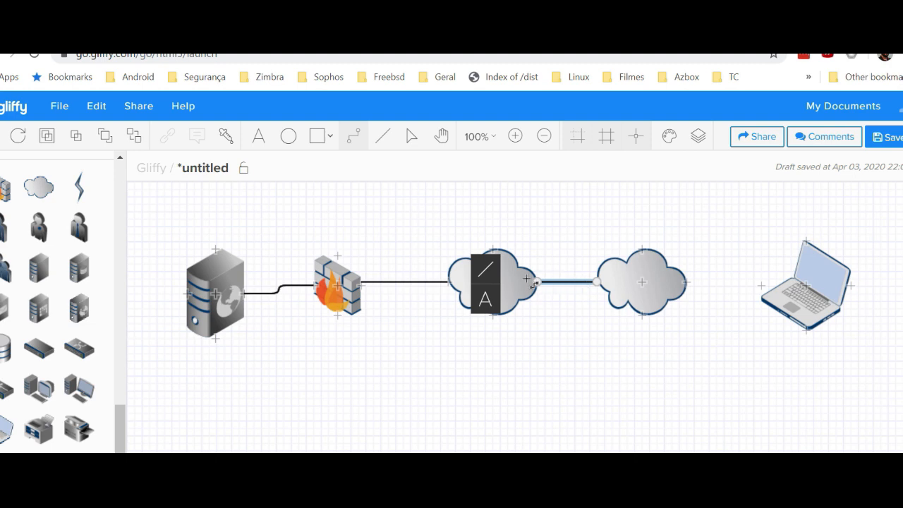
{"action": "left_click", "coordinate": [355, 135]}
- Switch to the Google Cloud Platform console and check the VM instances' internal and external IP addresses
{"action": "left_click", "coordinate": [363, 427]}
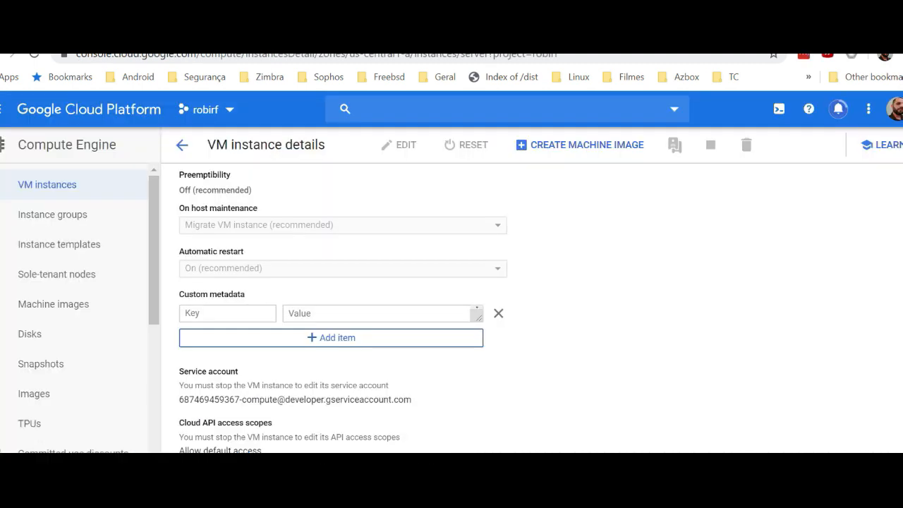
{"action": "left_click", "coordinate": [186, 146]}
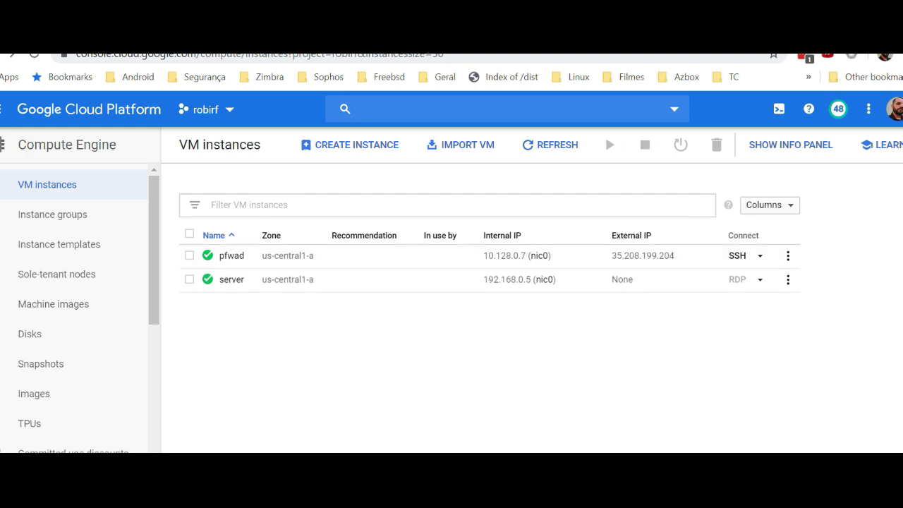
{"action": "key", "text": "alt+Tab"}
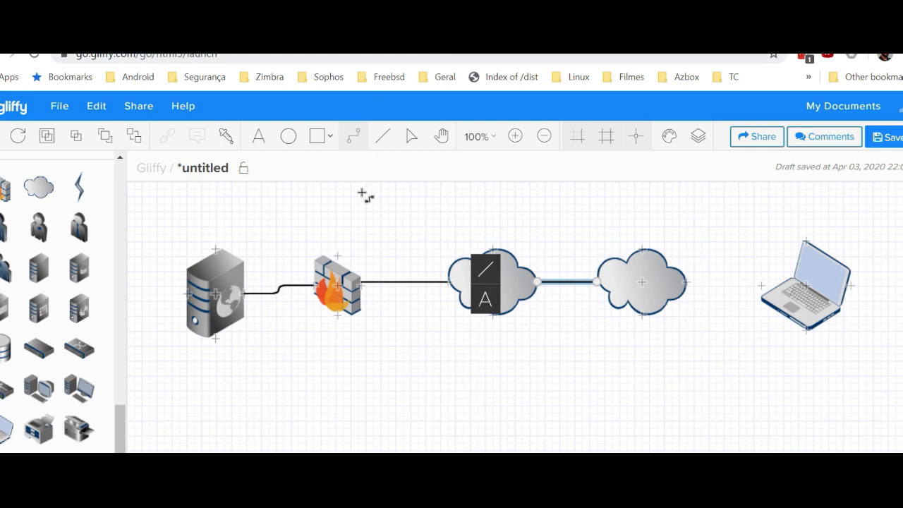
- Add the text label 35.208.199.204 above the firewall in the Gliffy diagram, keeping the instance list in view alongside
{"action": "left_click", "coordinate": [266, 150]}
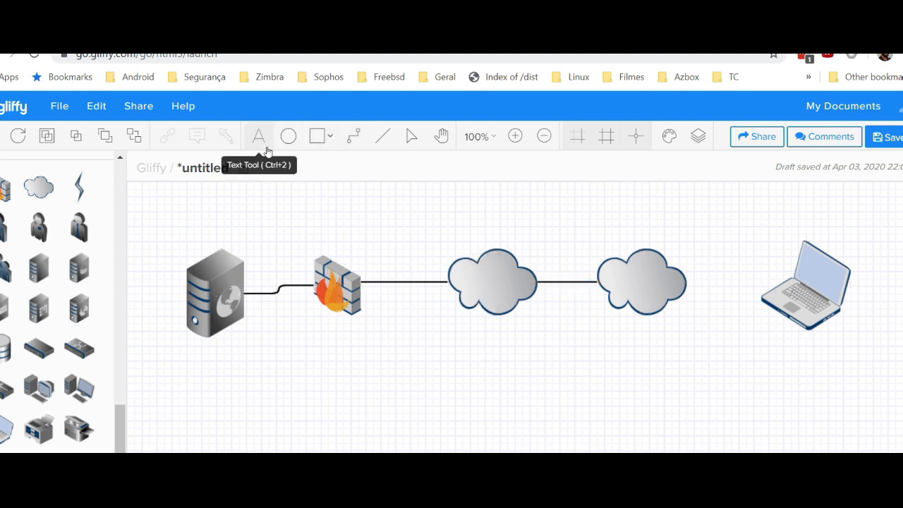
{"action": "left_click", "coordinate": [357, 255]}
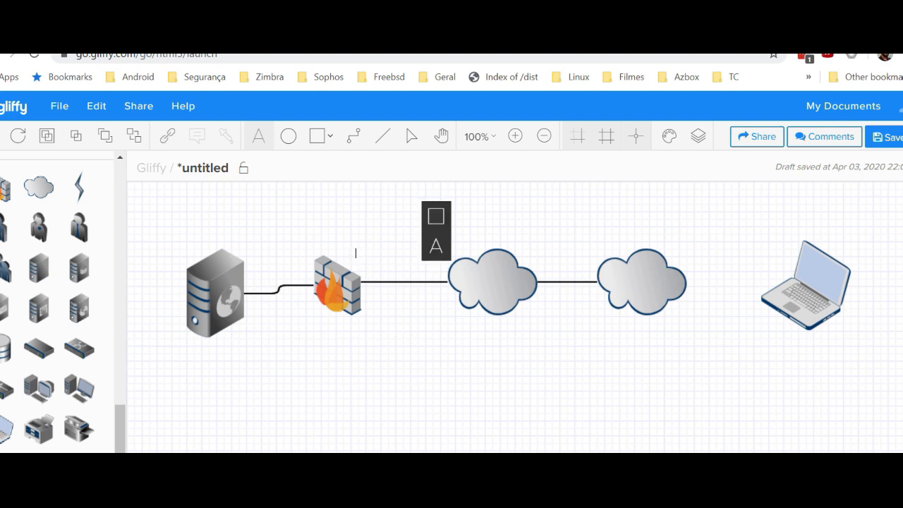
{"action": "left_click_drag", "start_coordinate": [583, 49], "coordinate": [288, 127]}
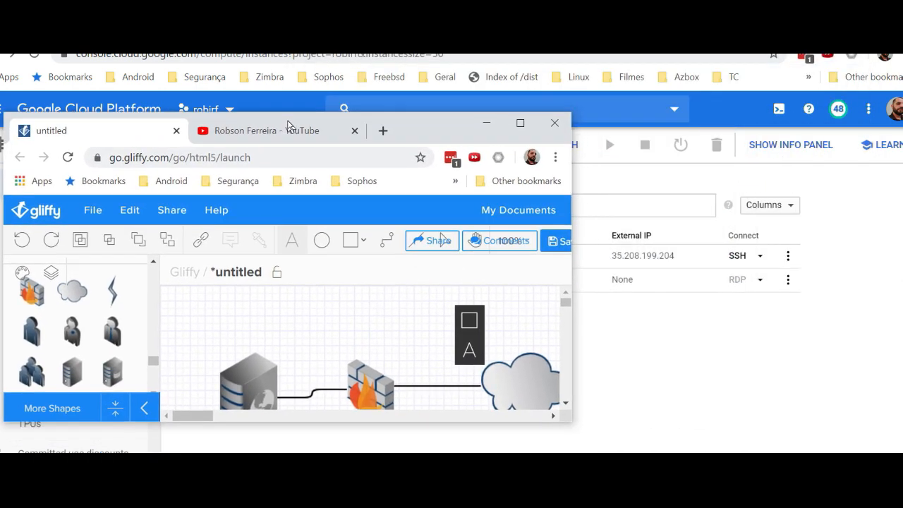
{"action": "type", "text": "35.20"}
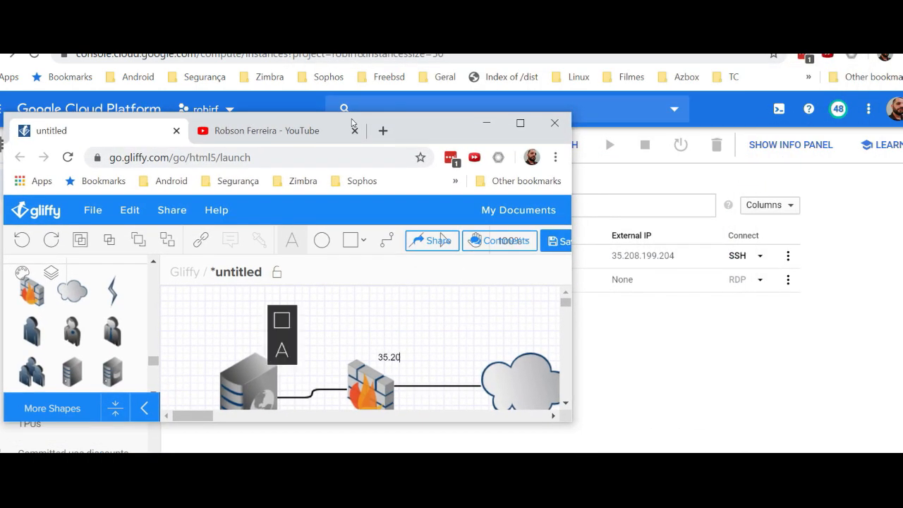
{"action": "type", "text": "8.199.204"}
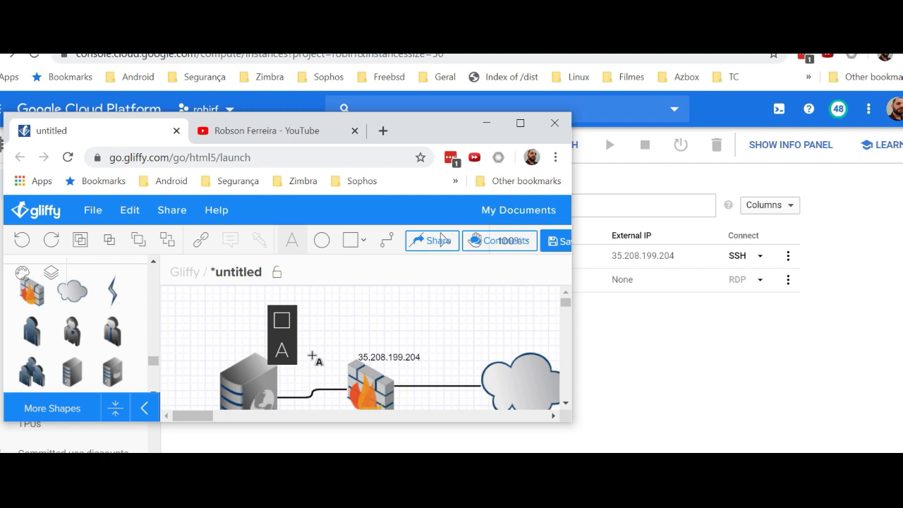
- Add the text labels 192.168.0.10 above the server-firewall link and 192.168.0.5 beside the web server
{"action": "left_click", "coordinate": [313, 332]}
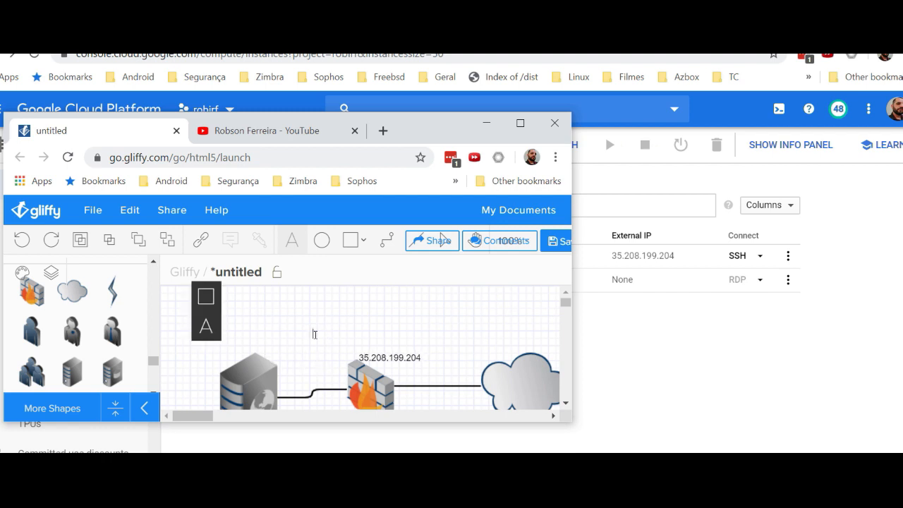
{"action": "type", "text": "192.168.0.10"}
{"action": "left_click", "coordinate": [205, 368]}
{"action": "type", "text": "192.168.0.5"}
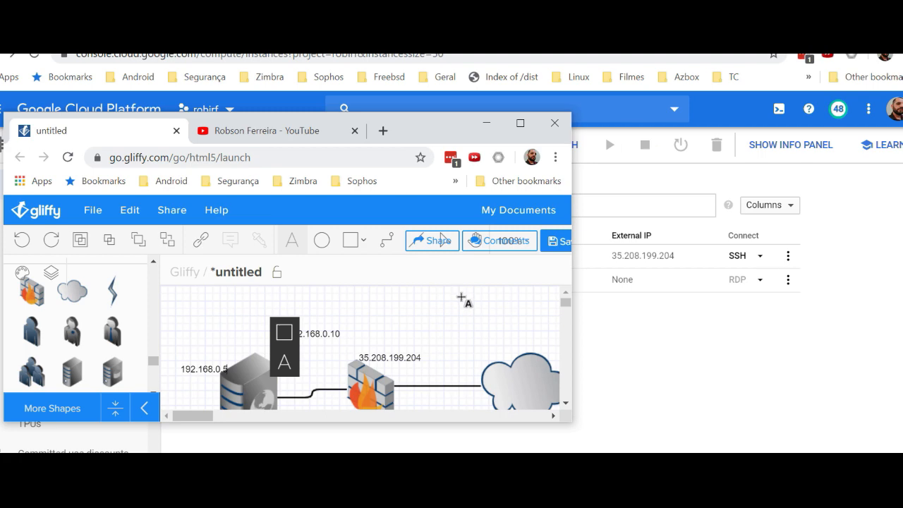
{"action": "left_click", "coordinate": [461, 298]}
{"action": "left_click", "coordinate": [442, 240]}
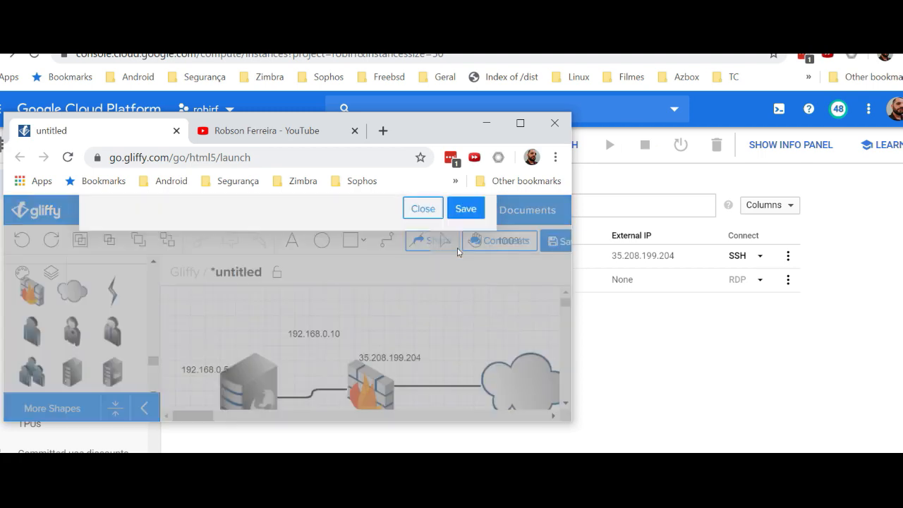
{"action": "left_click", "coordinate": [421, 209]}
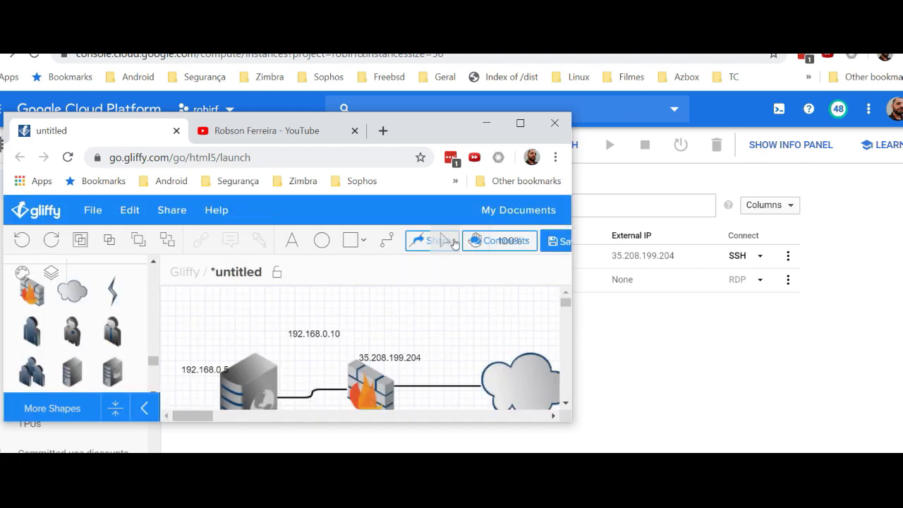
- Move the web server down and left, and reposition the three IP labels beside their matching connector ends
{"action": "left_click_drag", "start_coordinate": [323, 338], "coordinate": [337, 373]}
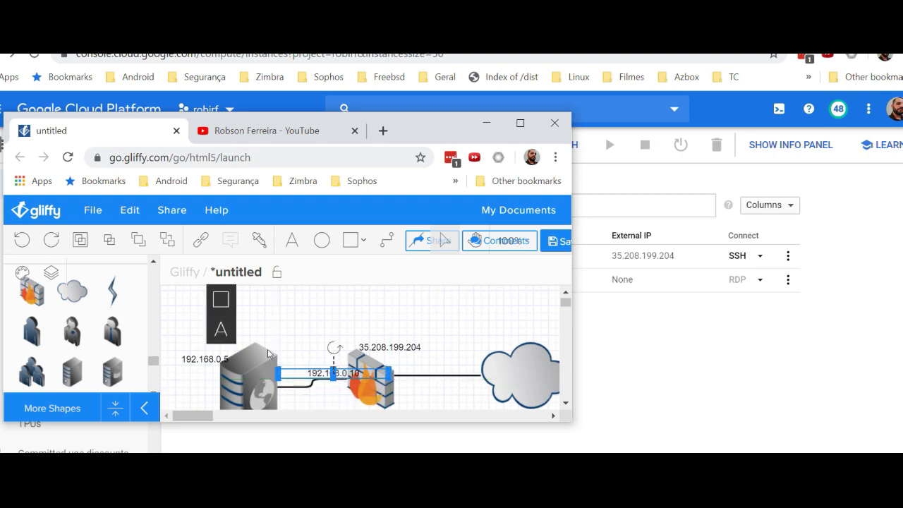
{"action": "left_click", "coordinate": [520, 123]}
{"action": "left_click_drag", "start_coordinate": [205, 298], "coordinate": [168, 344]}
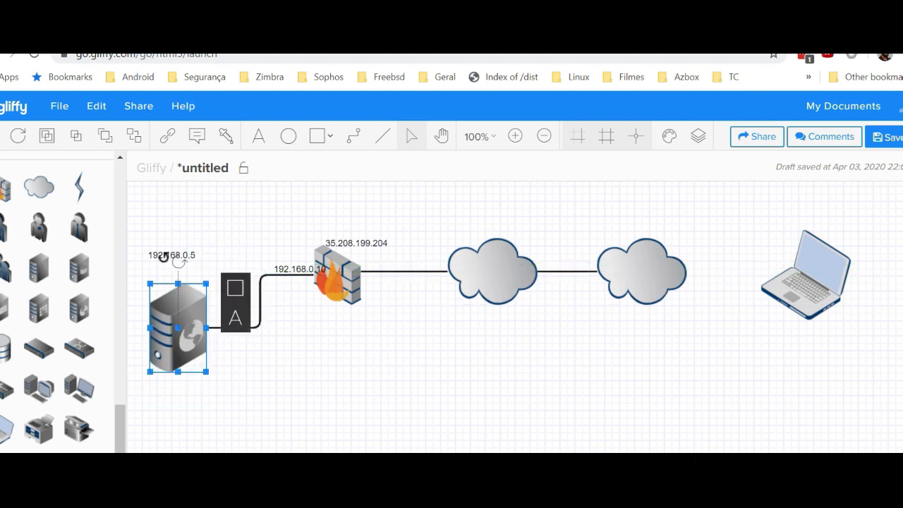
{"action": "left_click_drag", "start_coordinate": [166, 257], "coordinate": [223, 344]}
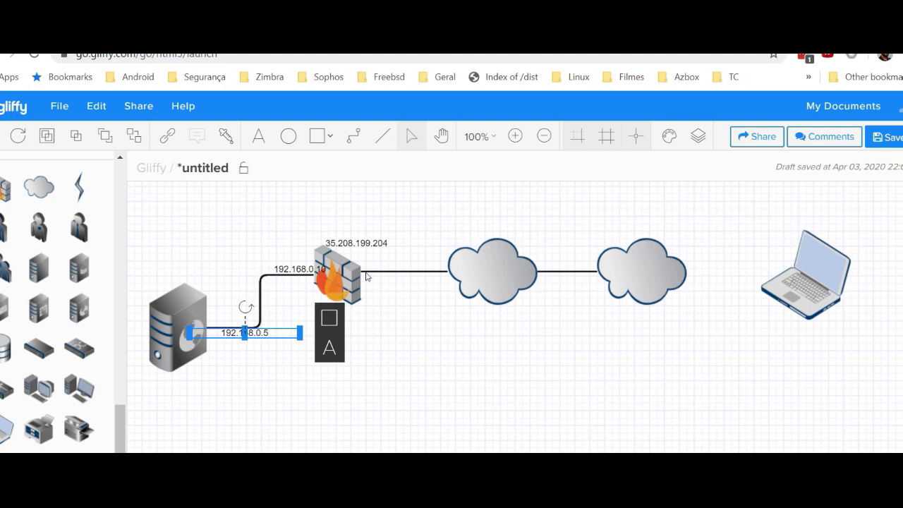
{"action": "left_click_drag", "start_coordinate": [283, 274], "coordinate": [265, 277]}
{"action": "left_click_drag", "start_coordinate": [388, 246], "coordinate": [420, 260]}
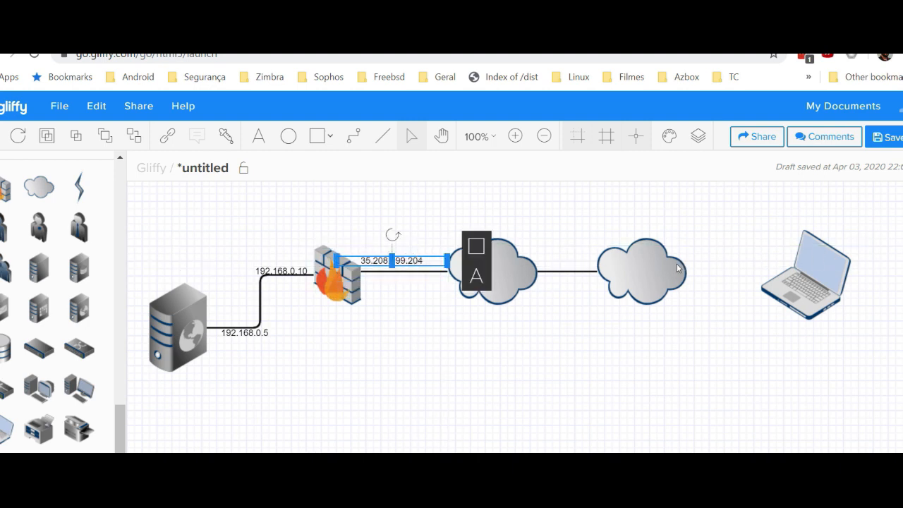
{"action": "left_click", "coordinate": [750, 263]}
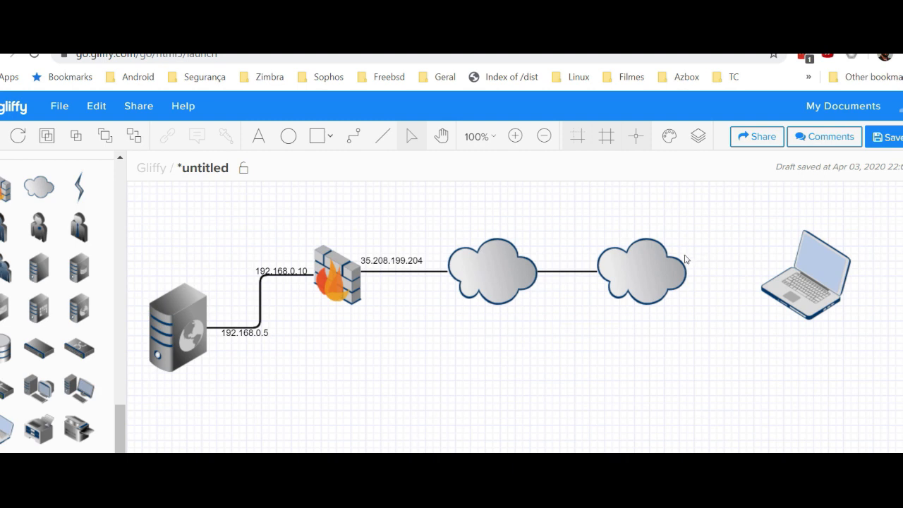
- Move the laptop slightly down and draw a straight line from the firewall to the laptop
{"action": "left_click", "coordinate": [814, 292]}
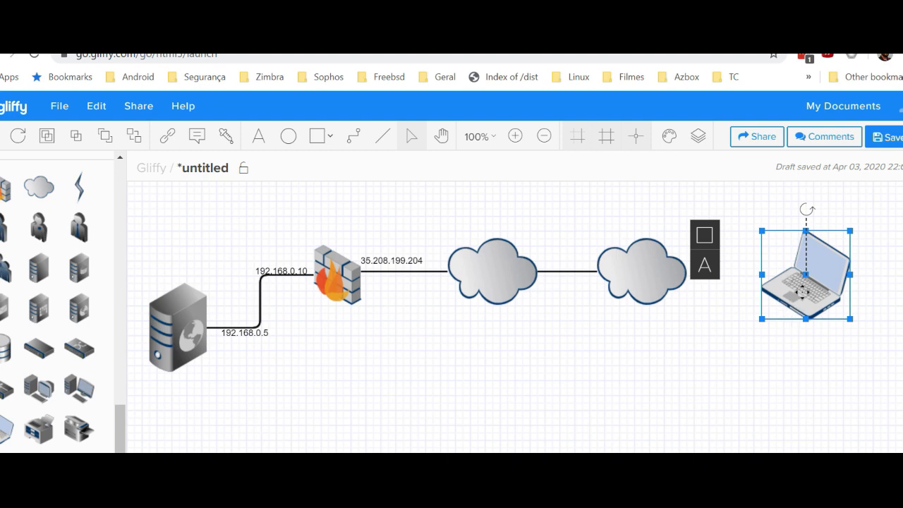
{"action": "left_click_drag", "start_coordinate": [792, 290], "coordinate": [794, 321]}
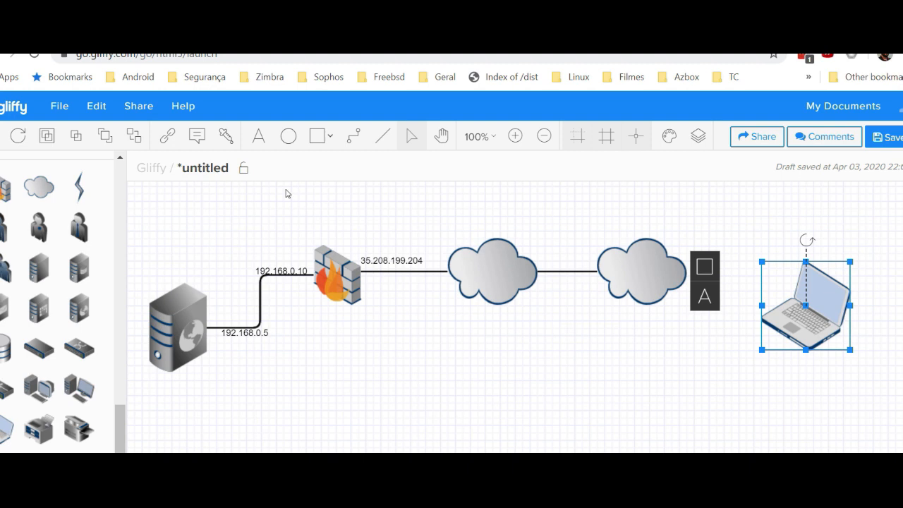
{"action": "left_click", "coordinate": [380, 138]}
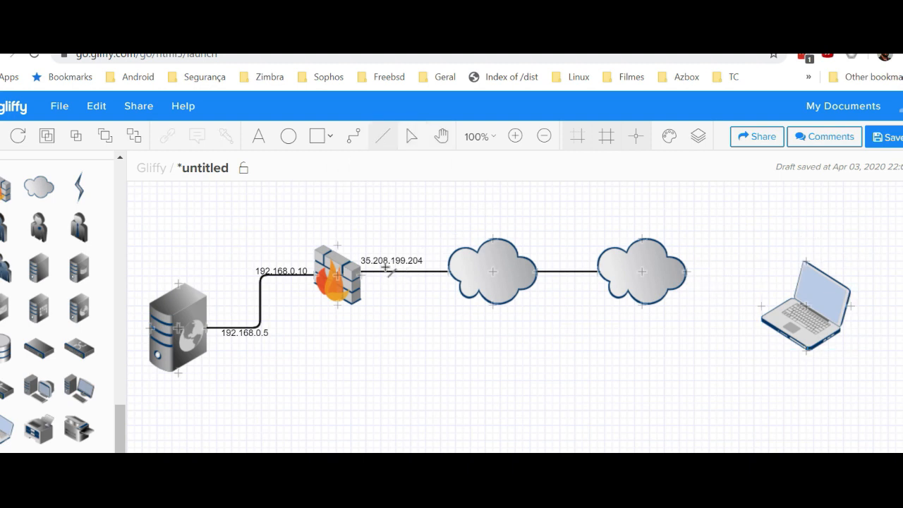
{"action": "mouse_move", "coordinate": [362, 275]}
{"action": "left_mouse_down"}
{"action": "mouse_move", "coordinate": [564, 318]}
{"action": "mouse_move", "coordinate": [758, 309]}
{"action": "mouse_move", "coordinate": [766, 297]}
{"action": "mouse_move", "coordinate": [760, 305]}
{"action": "left_mouse_up"}
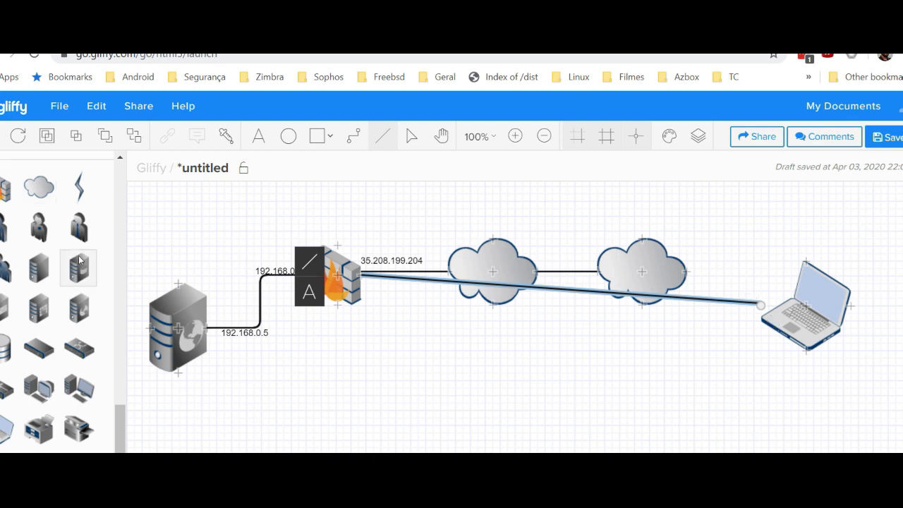
- Place a person shape below the gap between the two clouds
{"action": "left_click_drag", "start_coordinate": [41, 233], "coordinate": [552, 290]}
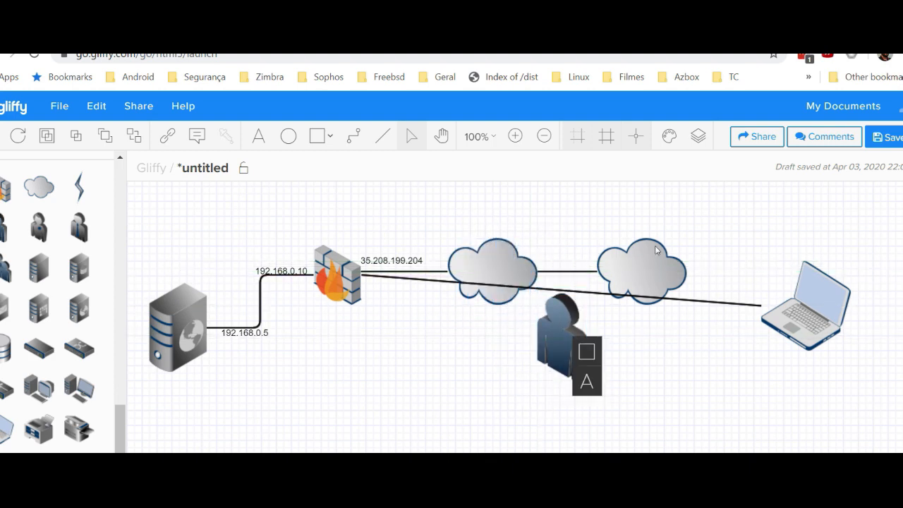